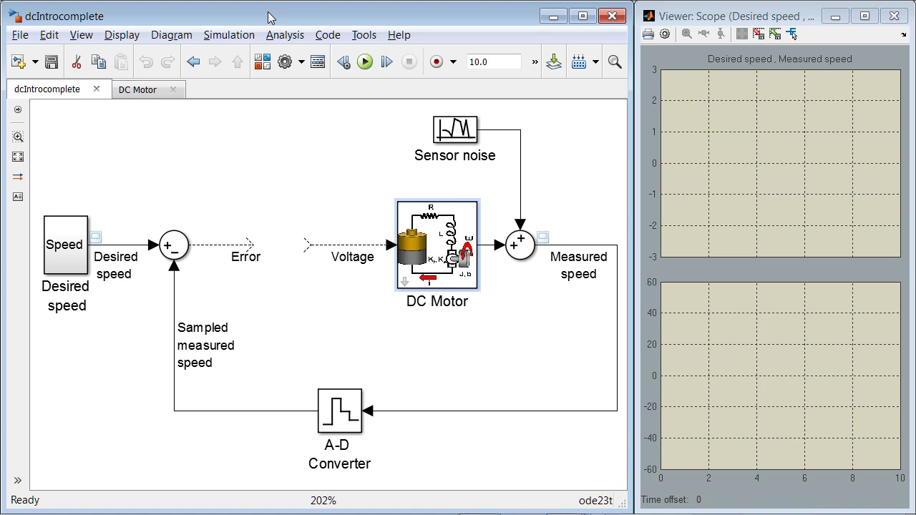
# - Inspect the DC Motor block's parameters and its internal subsystem, leaving them unchanged
pyautogui.click(415, 223)
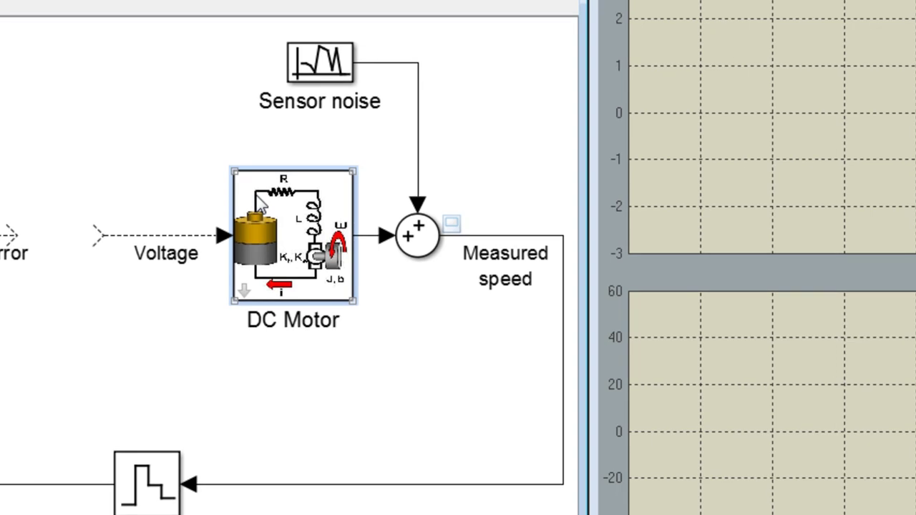
pyautogui.doubleClick(263, 205)
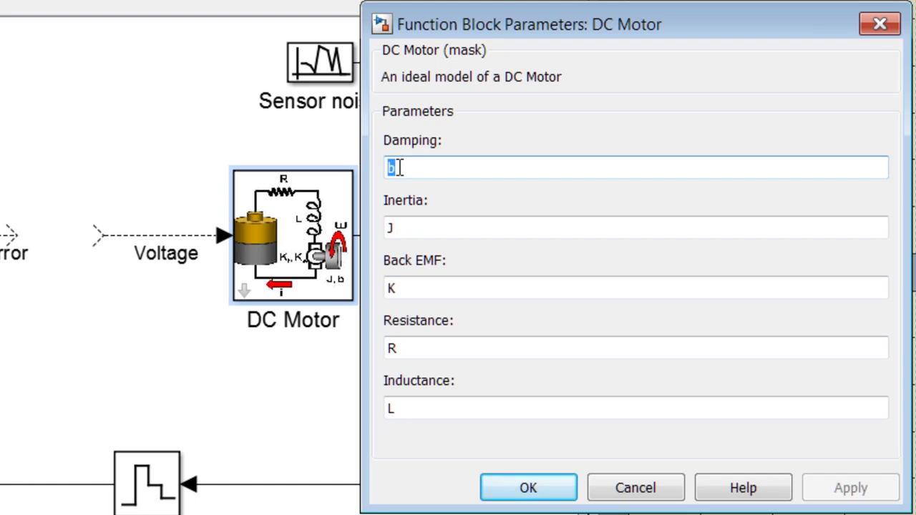
pyautogui.press('Tab')
pyautogui.press('Tab')
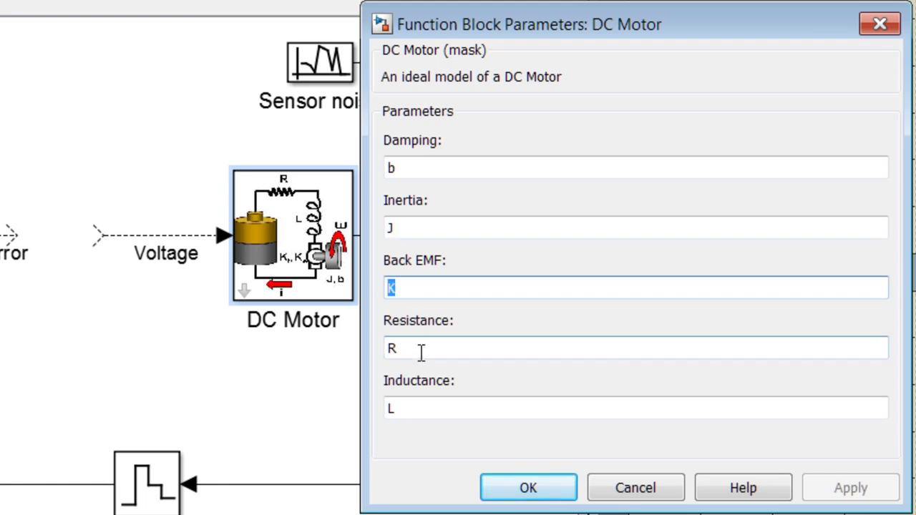
pyautogui.press('Tab')
pyautogui.press('Tab')
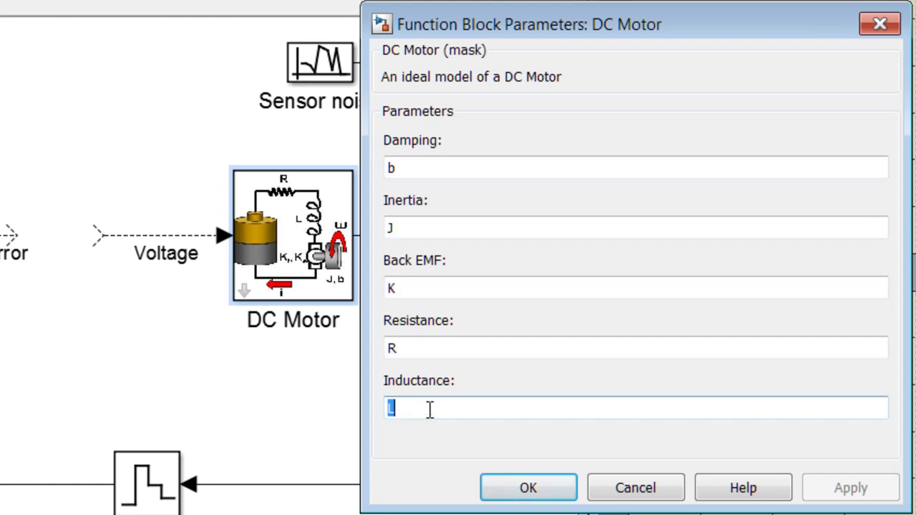
pyautogui.click(502, 486)
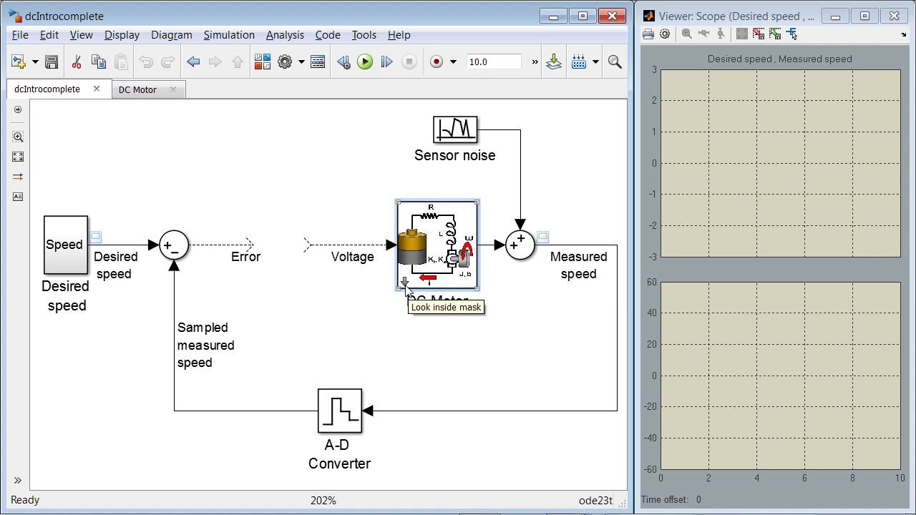
pyautogui.click(404, 283)
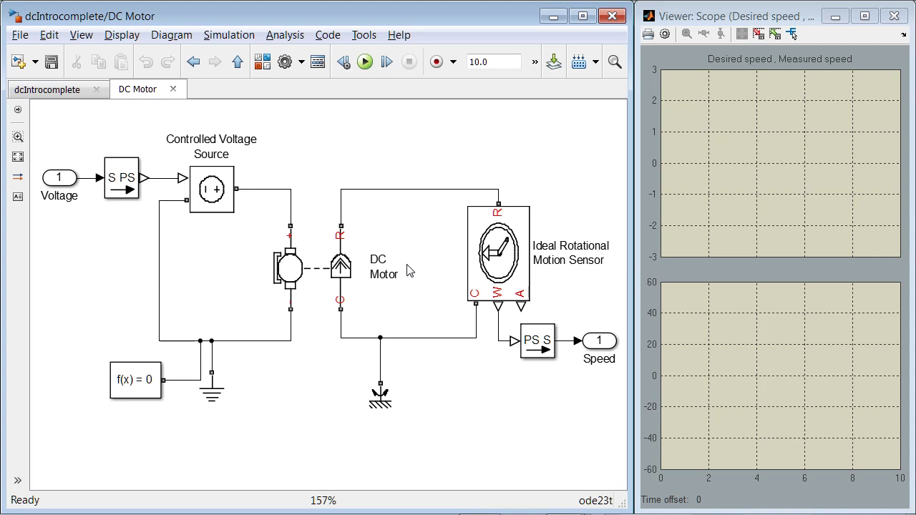
pyautogui.click(237, 63)
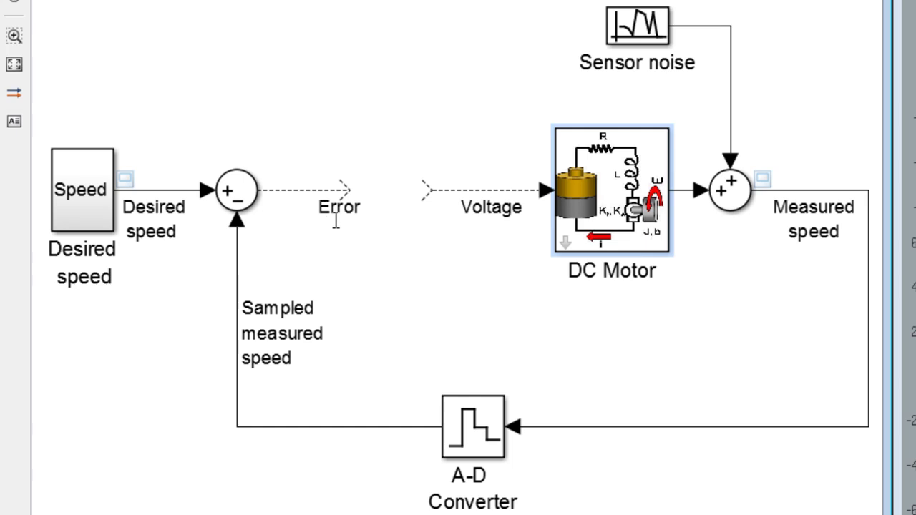
# - Review the Sensor noise and A-D Converter settings, then insert a Discrete PID Controller between Error and Voltage
pyautogui.click(613, 221)
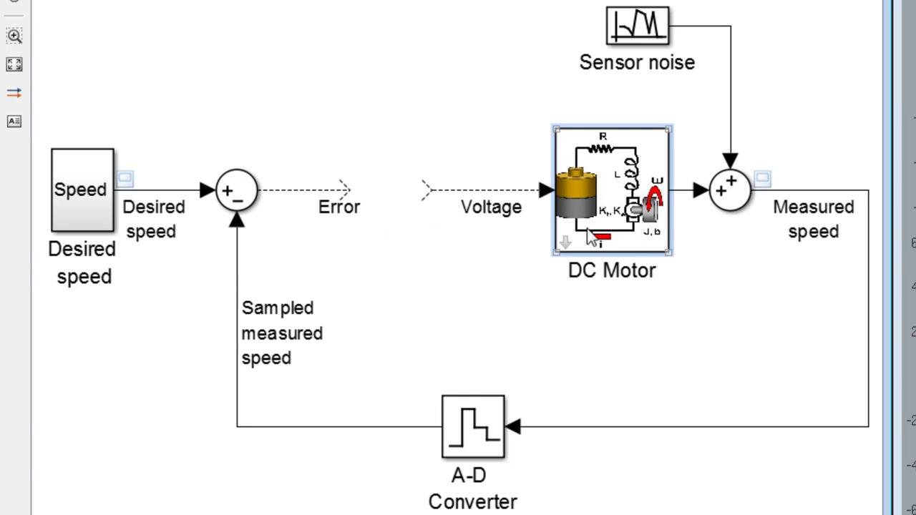
pyautogui.click(633, 37)
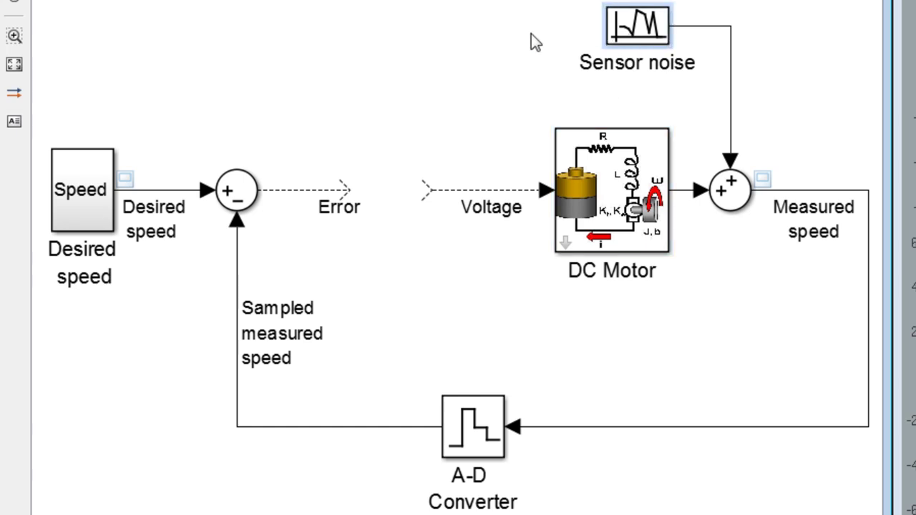
pyautogui.click(469, 413)
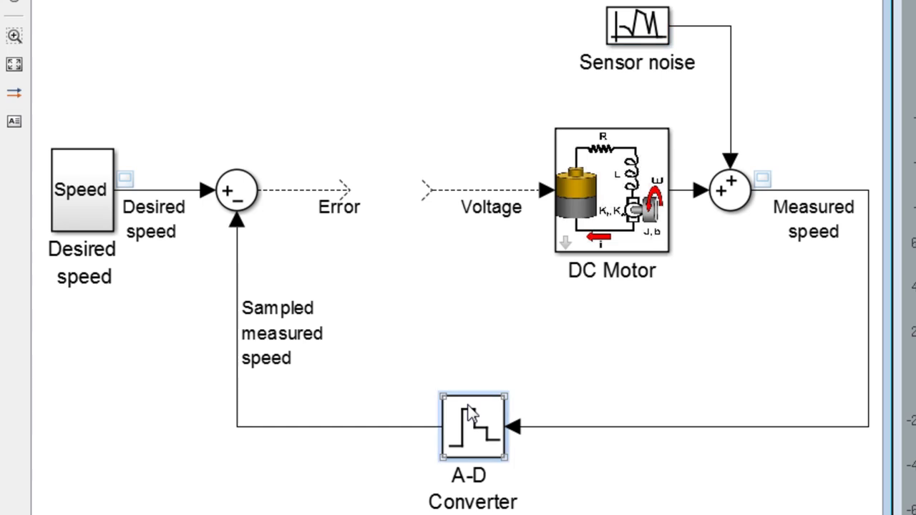
pyautogui.doubleClick(469, 413)
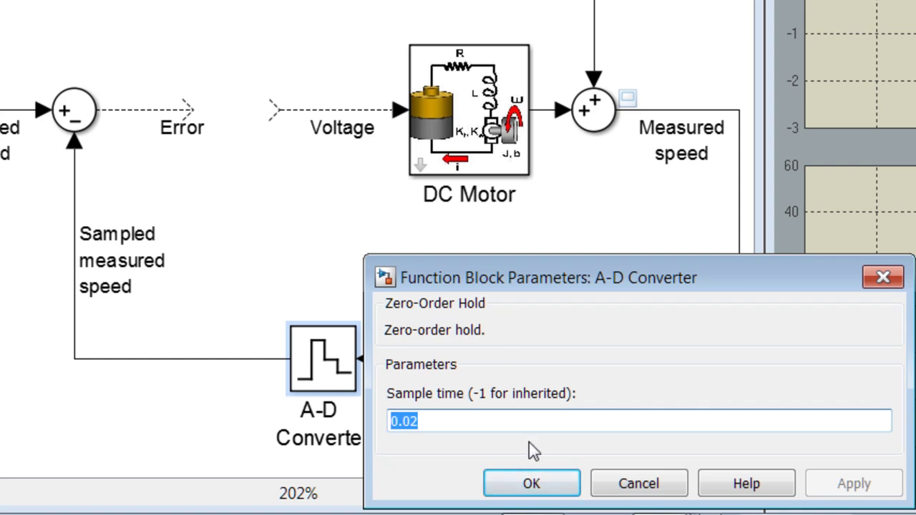
pyautogui.click(530, 484)
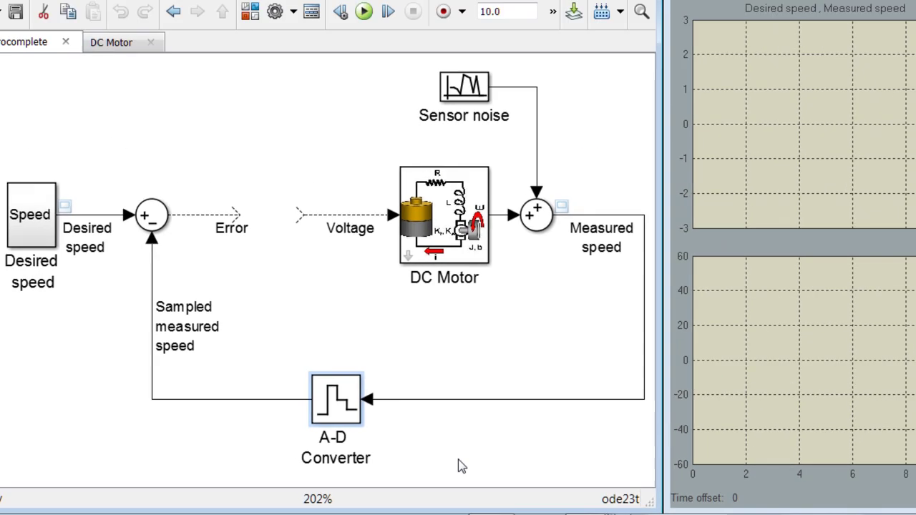
pyautogui.hotkey('alt', 'Tab')
pyautogui.hotkey('alt', 'Tab')
pyautogui.hotkey('alt', 'Tab')
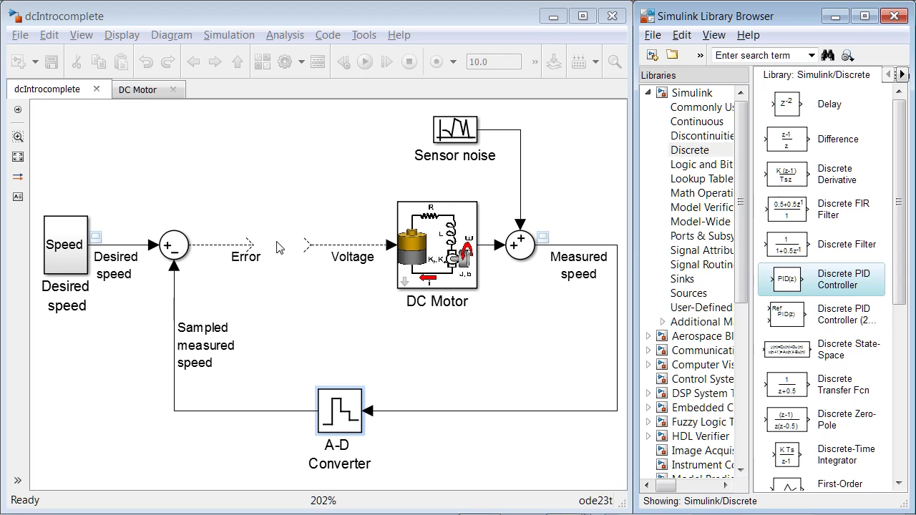
pyautogui.moveTo(279, 247); pyautogui.dragTo(280, 247)
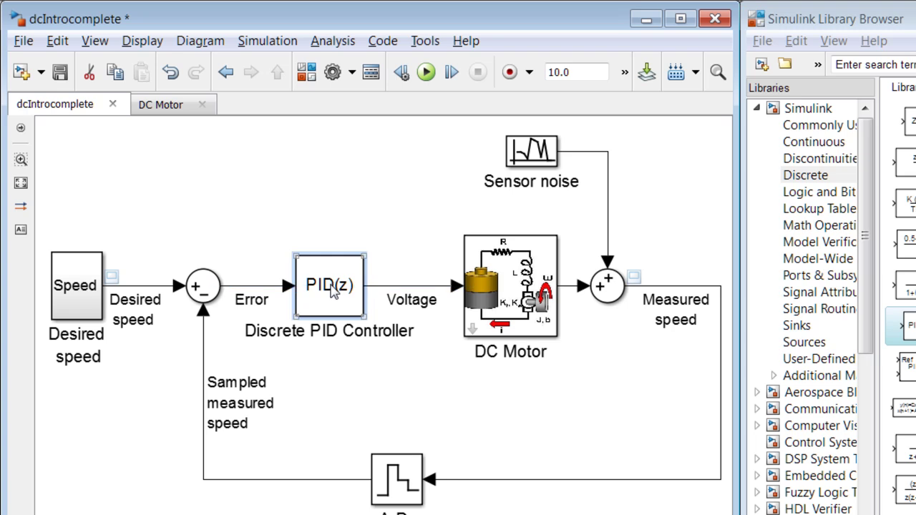
# - Open and enlarge the Discrete PID Controller dialog, keeping PID as the controller type
pyautogui.doubleClick(333, 290)
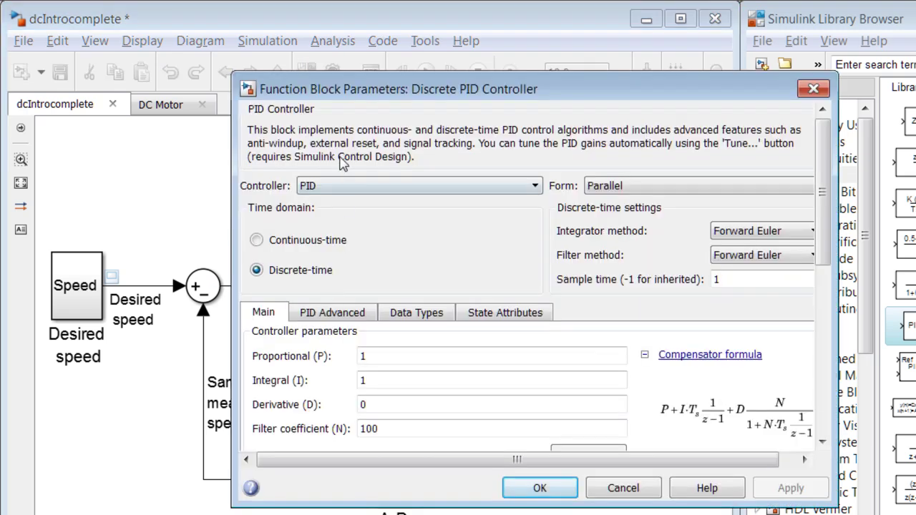
pyautogui.moveTo(338, 95); pyautogui.dragTo(289, 30)
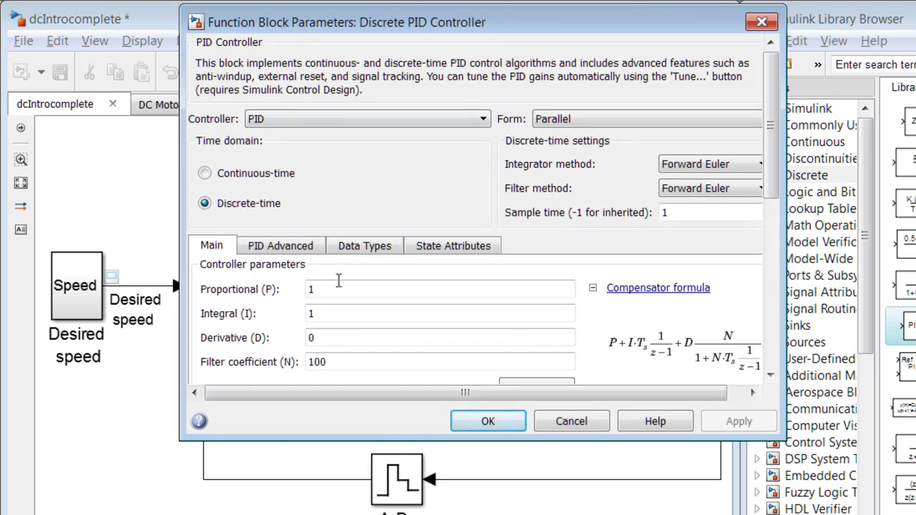
pyautogui.moveTo(337, 463); pyautogui.dragTo(336, 514)
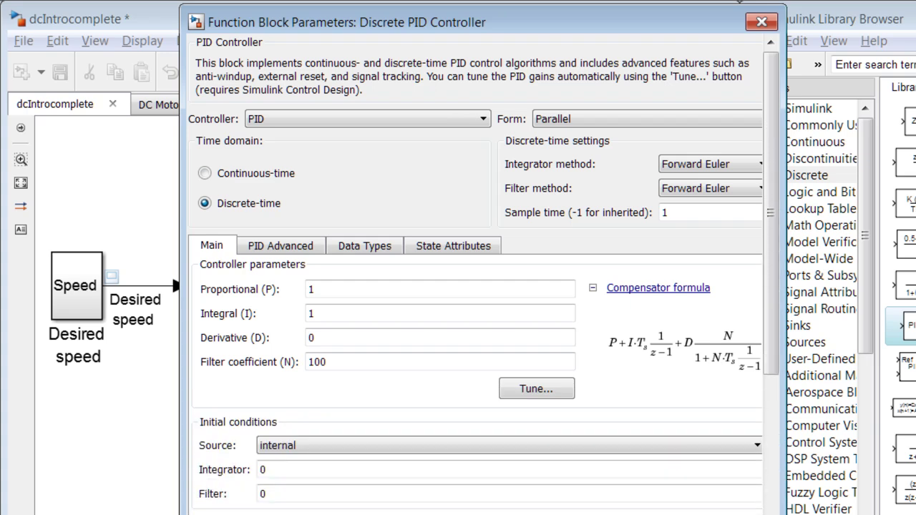
pyautogui.click(362, 122)
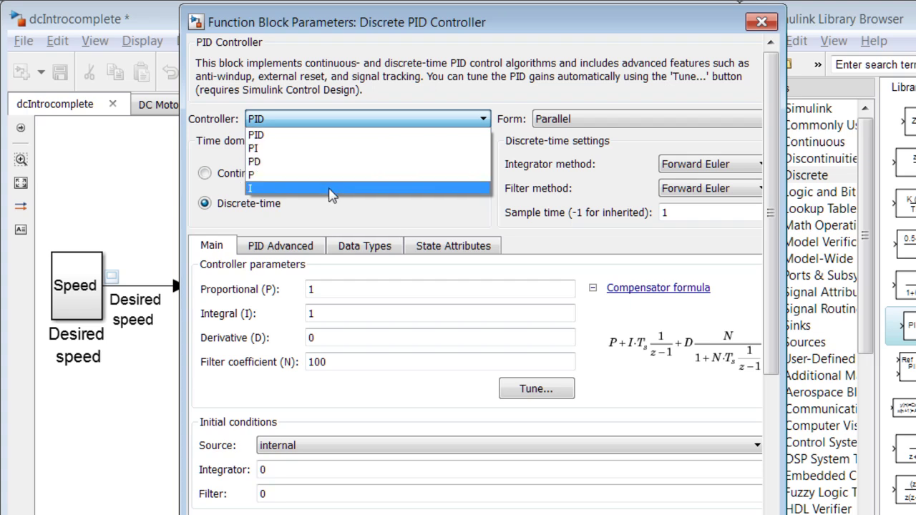
pyautogui.click(330, 135)
# - Set sample time 0.02 with P 1, I 1, D 0, and apply the settings
pyautogui.doubleClick(676, 212)
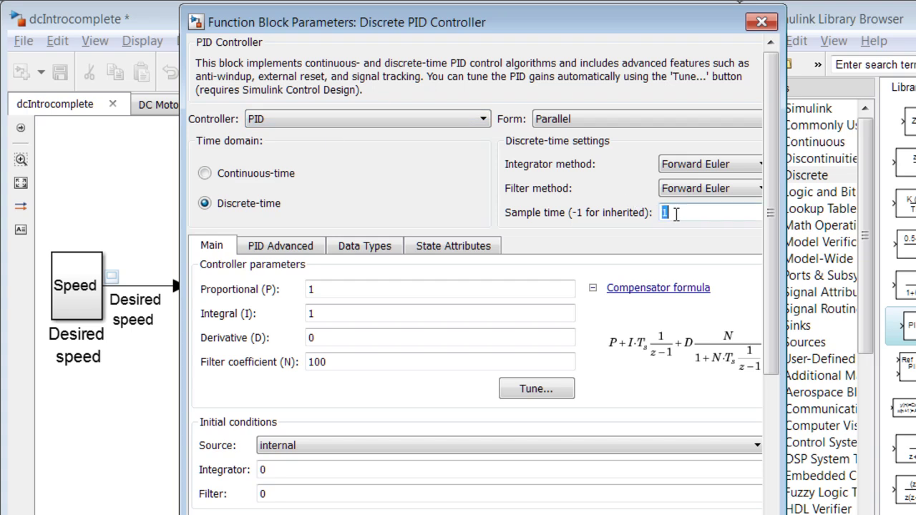
pyautogui.write('0.02')
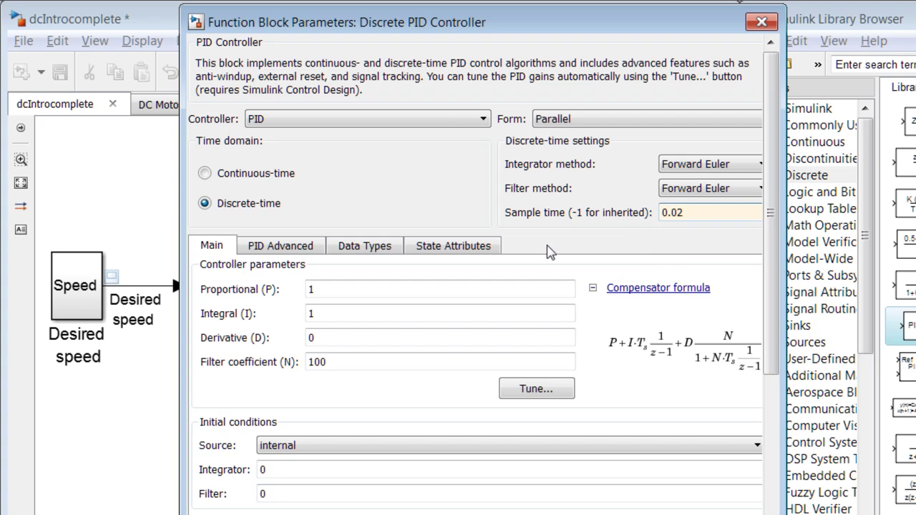
pyautogui.click(340, 290)
pyautogui.doubleClick(339, 290)
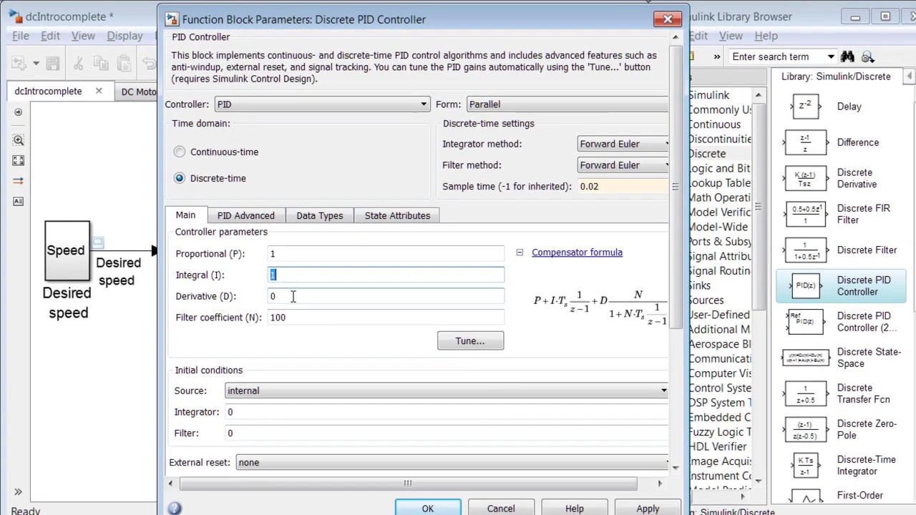
pyautogui.doubleClick(332, 342)
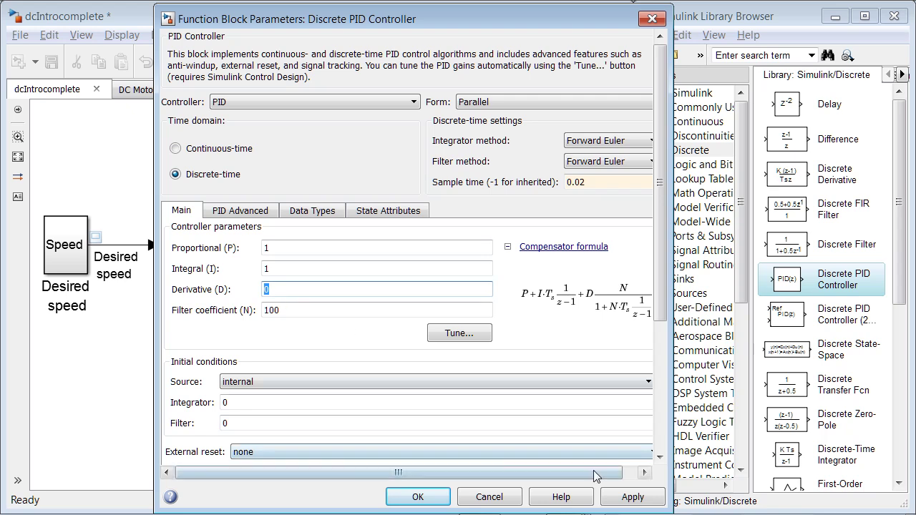
pyautogui.click(614, 499)
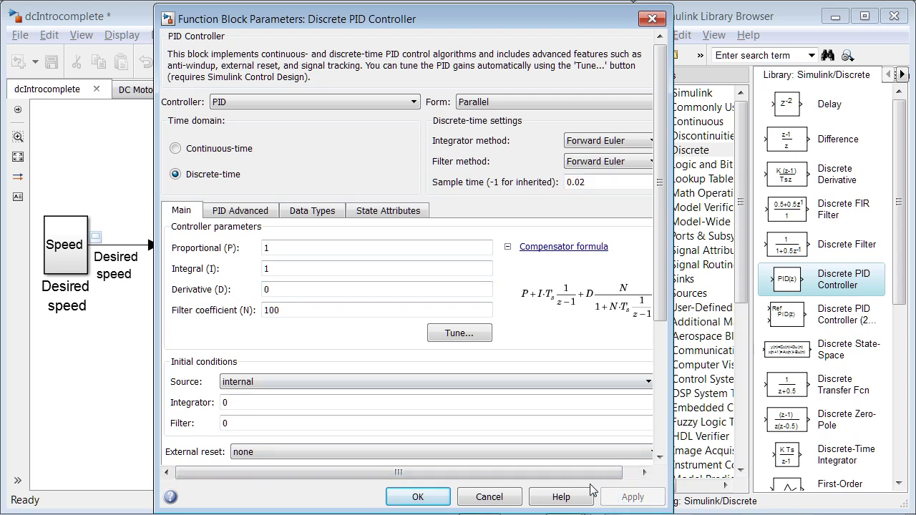
pyautogui.click(418, 497)
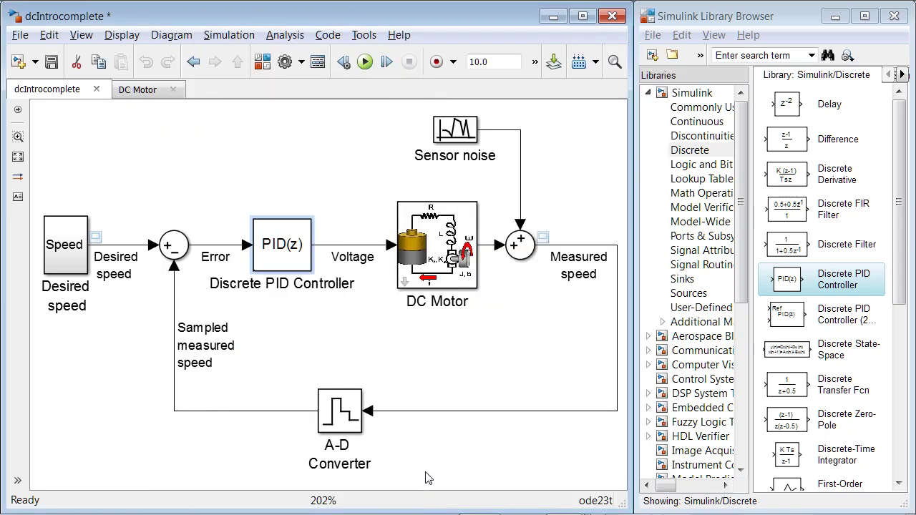
# - Connect the Voltage signal to Axis 2 of the scope viewer
pyautogui.rightClick(367, 250)
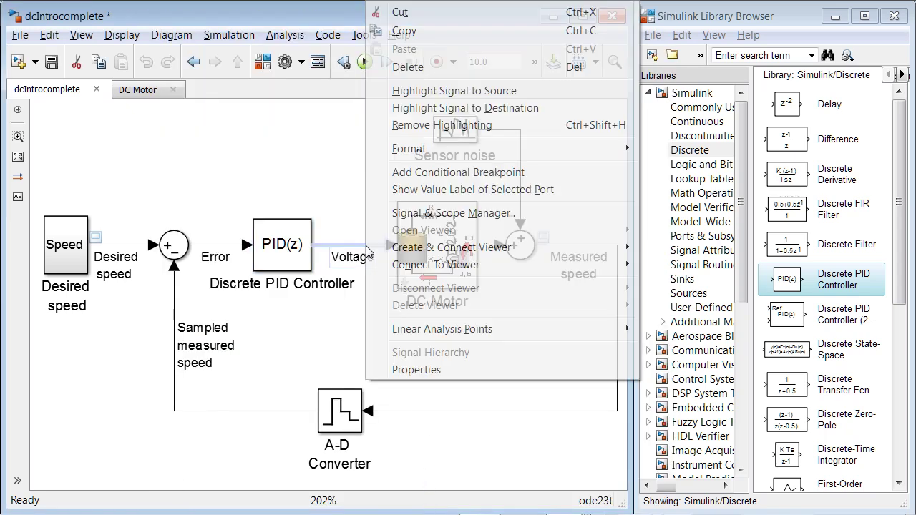
pyautogui.moveTo(430, 265)
pyautogui.moveTo(673, 272)
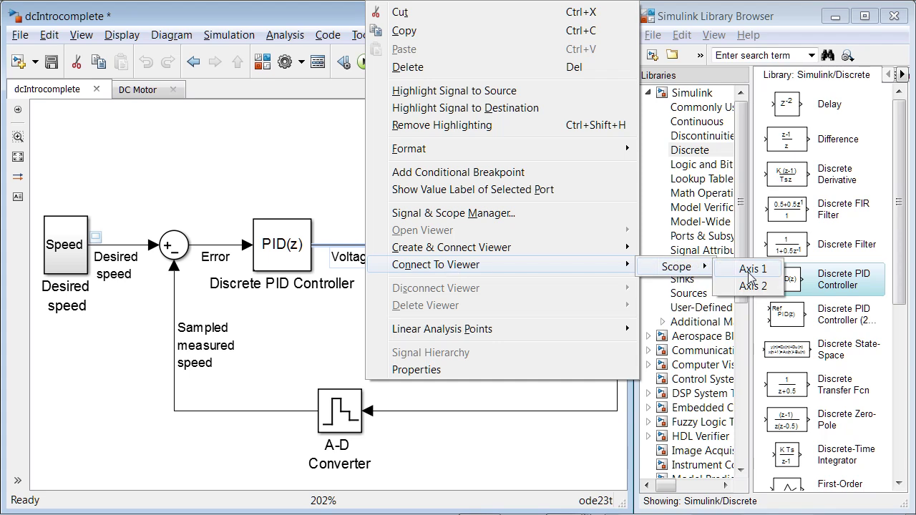
pyautogui.click(753, 284)
# - Run the simulation, view the scope plots, and reopen the PID Controller parameters
pyautogui.click(365, 63)
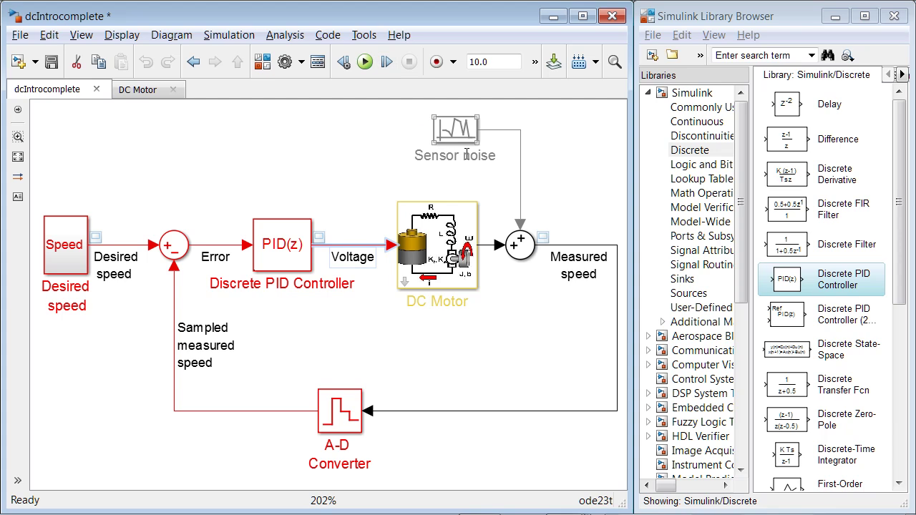
pyautogui.doubleClick(543, 237)
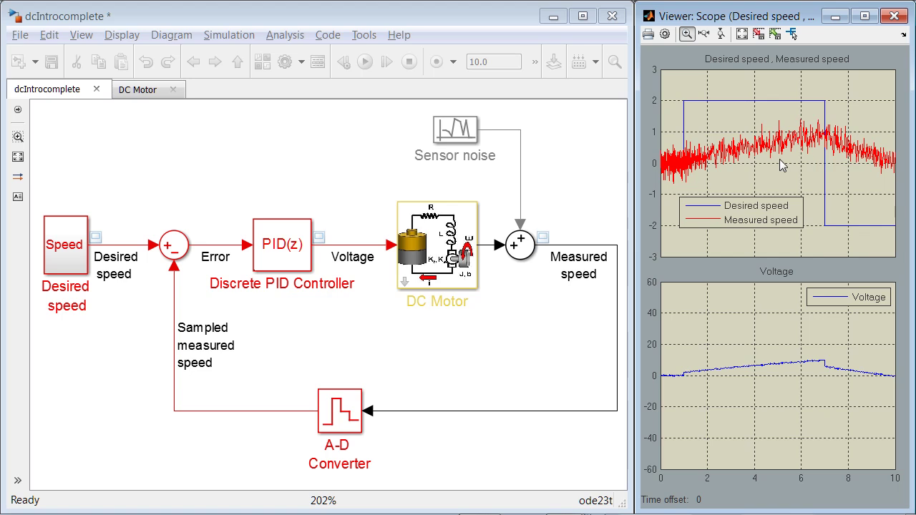
pyautogui.doubleClick(297, 242)
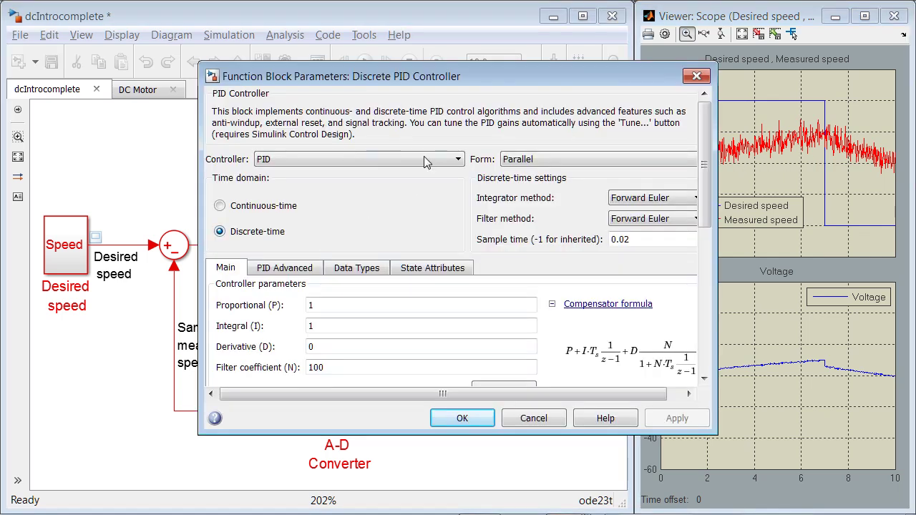
# - Enlarge the PID parameters dialog and launch the PID Tuner for a 0.606-second tuned response
pyautogui.moveTo(440, 76); pyautogui.dragTo(436, 17)
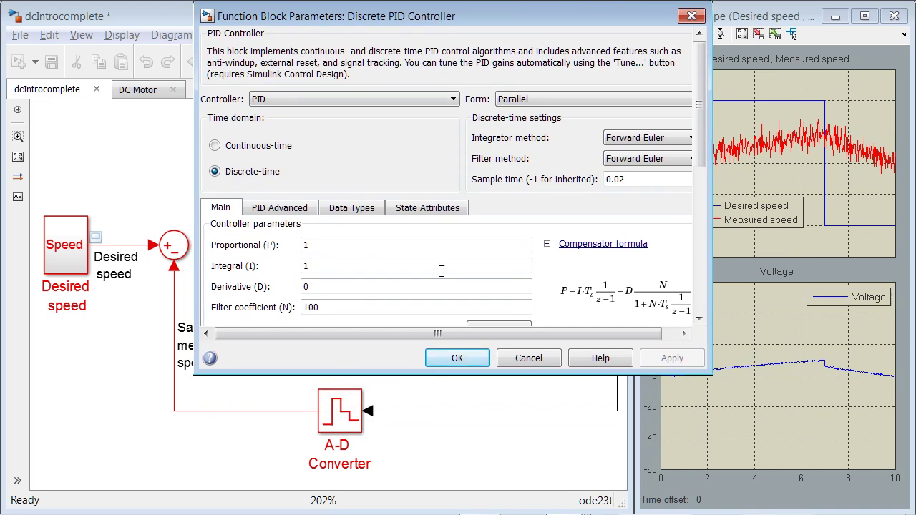
pyautogui.moveTo(435, 377); pyautogui.dragTo(435, 456)
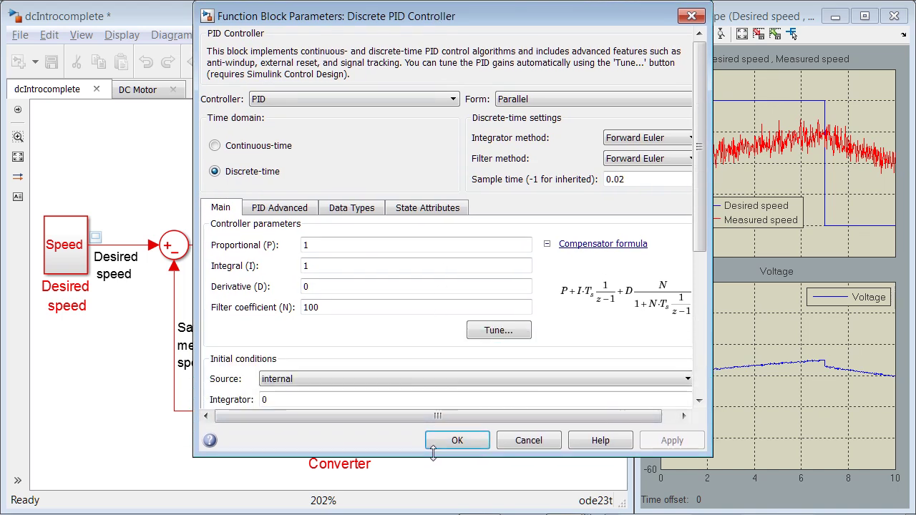
pyautogui.click(499, 330)
pyautogui.scroll(-3, 501, 334)
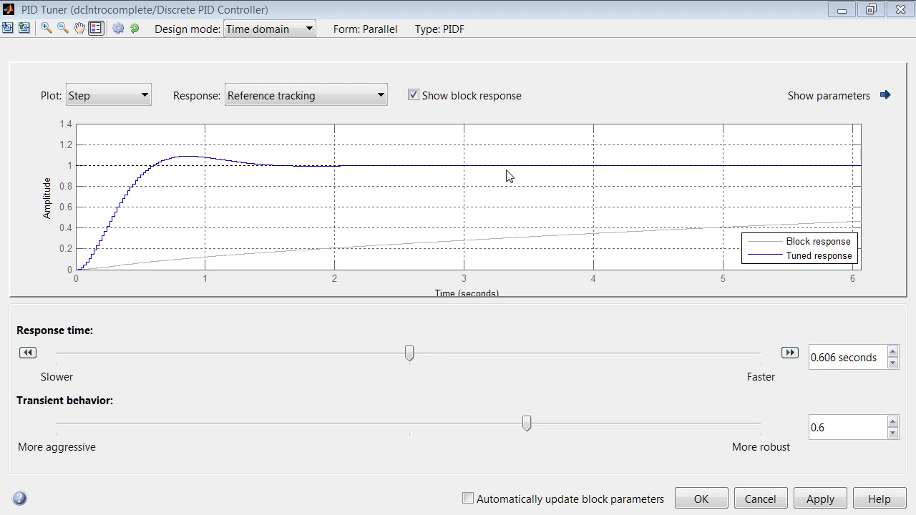
# - Apply the tuned gains (P 17.09, I 39.46, D -0.847, N 3.19) and close the block dialog
pyautogui.click(821, 500)
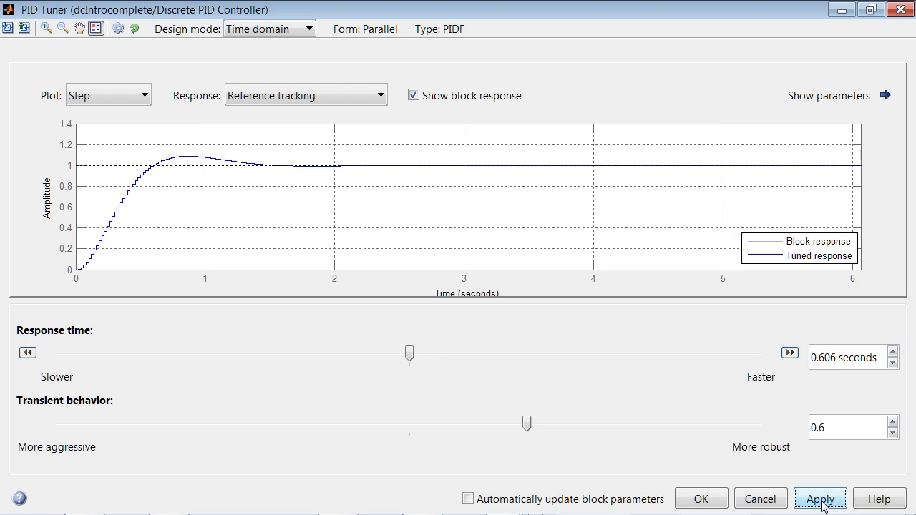
pyautogui.click(839, 15)
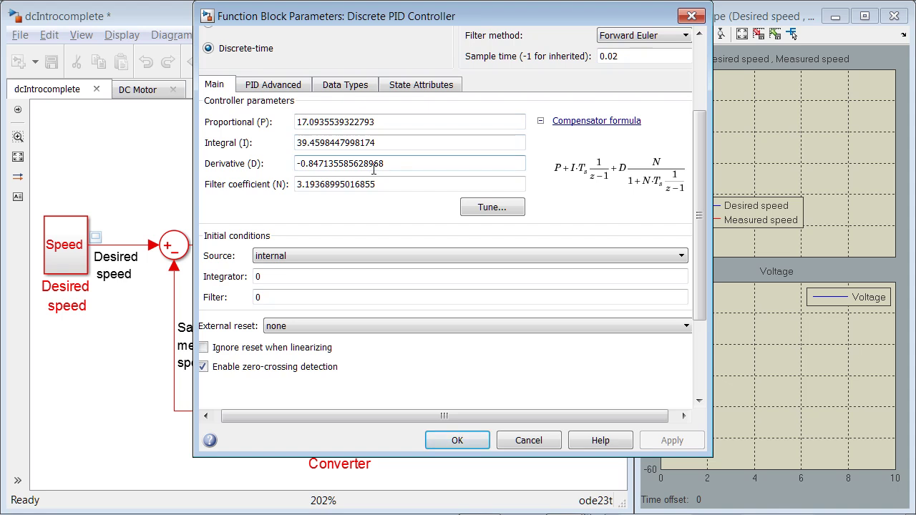
pyautogui.click(456, 442)
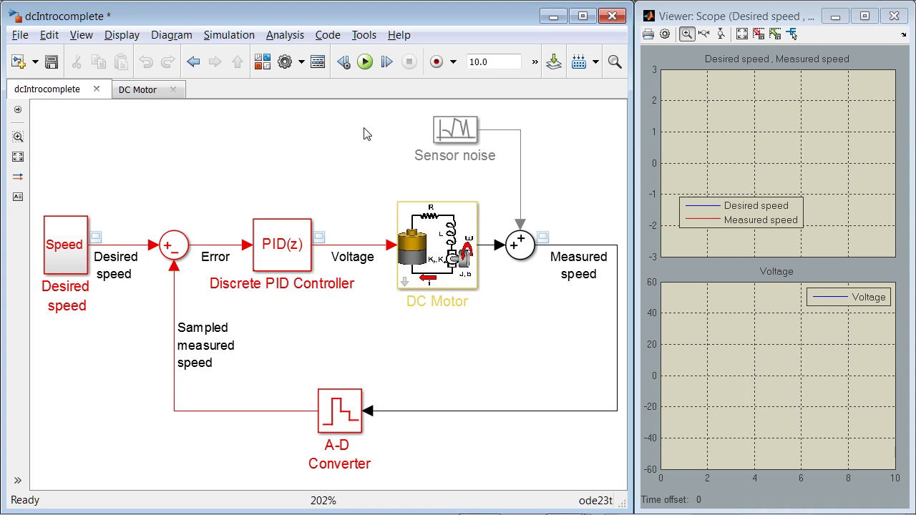
# - Rerun the model with the tuned gains to see measured speed tracking the ±2 steps
pyautogui.click(365, 62)
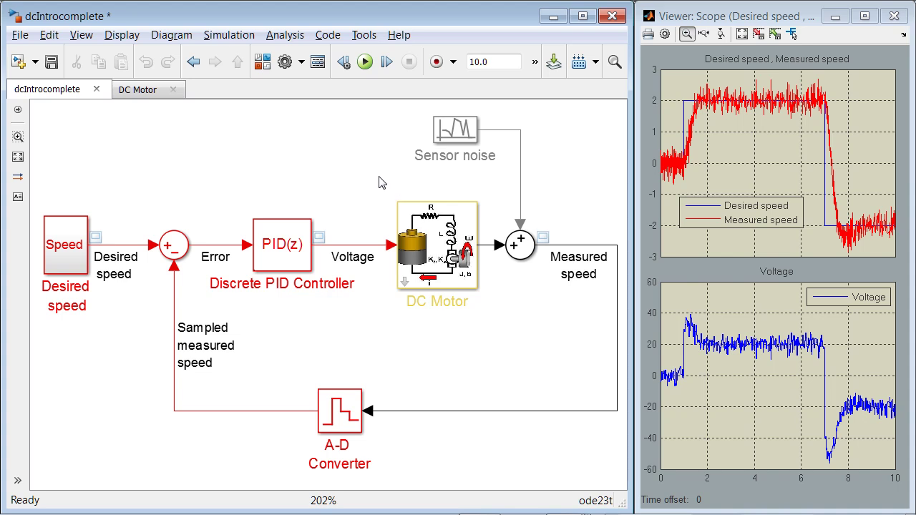
pyautogui.hotkey('alt', 'Tab')
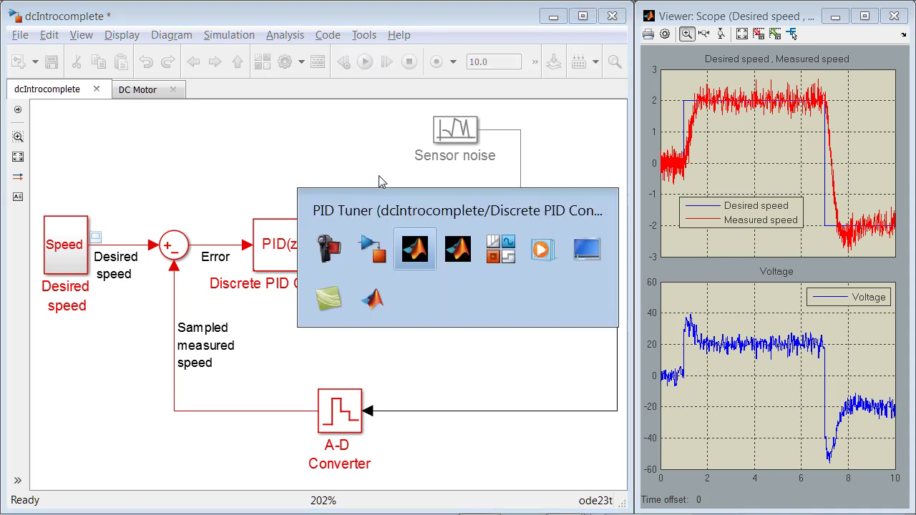
# - In the PID Tuner, set the response time to 0.152 seconds and apply those gains
pyautogui.click(425, 254)
pyautogui.moveTo(411, 351); pyautogui.dragTo(201, 354)
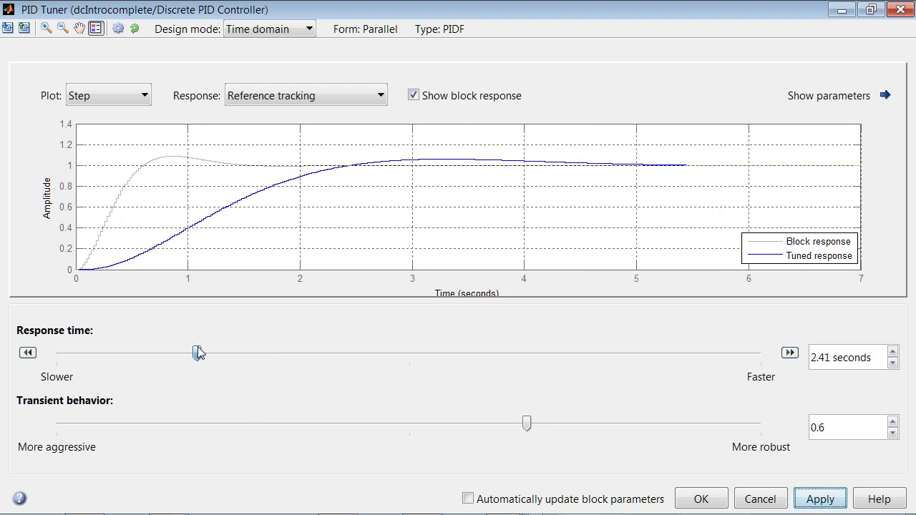
pyautogui.moveTo(199, 354); pyautogui.dragTo(625, 353)
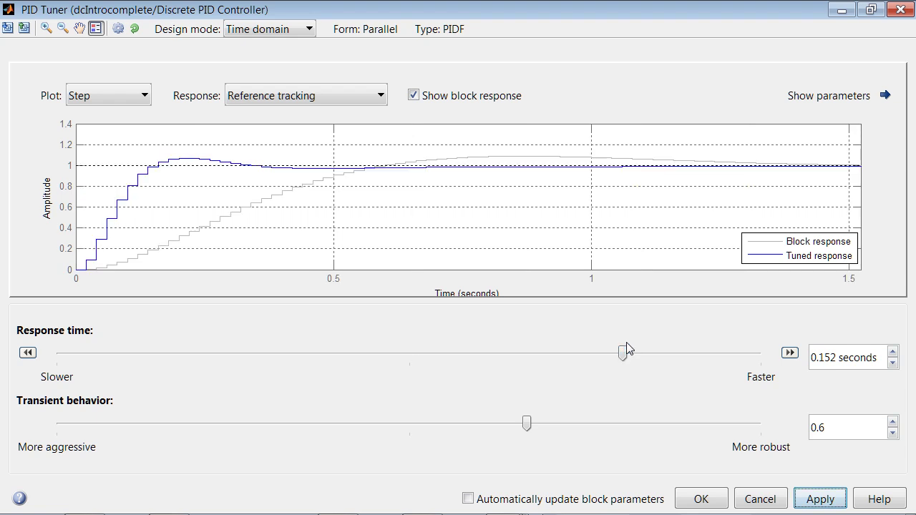
pyautogui.click(817, 499)
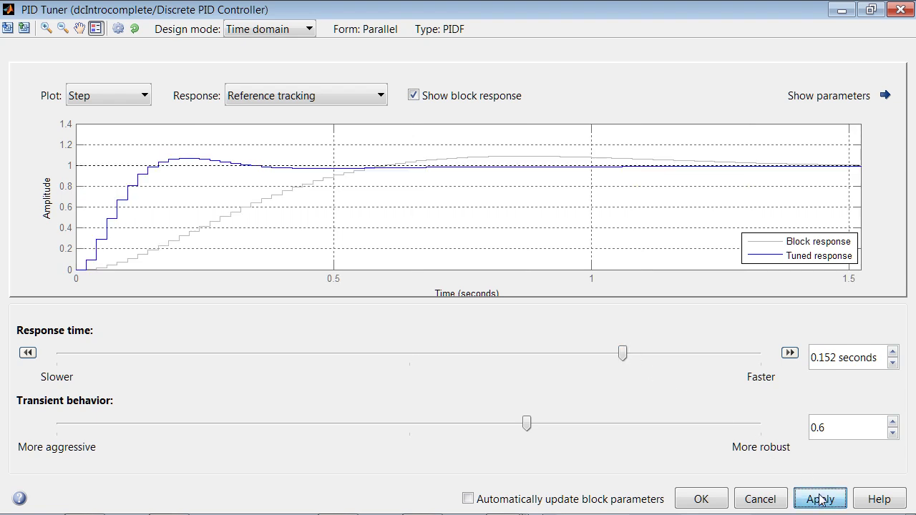
pyautogui.click(720, 499)
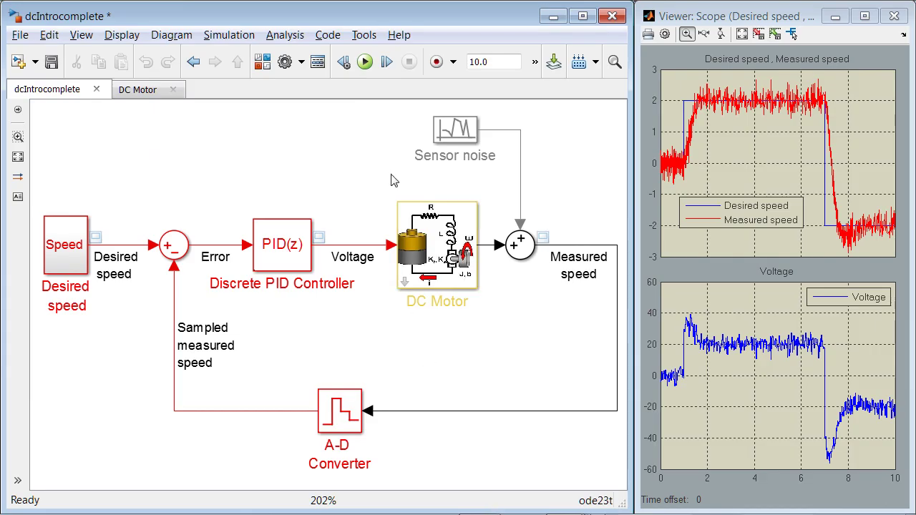
# - Rerun the simulation and autoscale the scope to show voltage spanning -1200 to 600
pyautogui.click(365, 62)
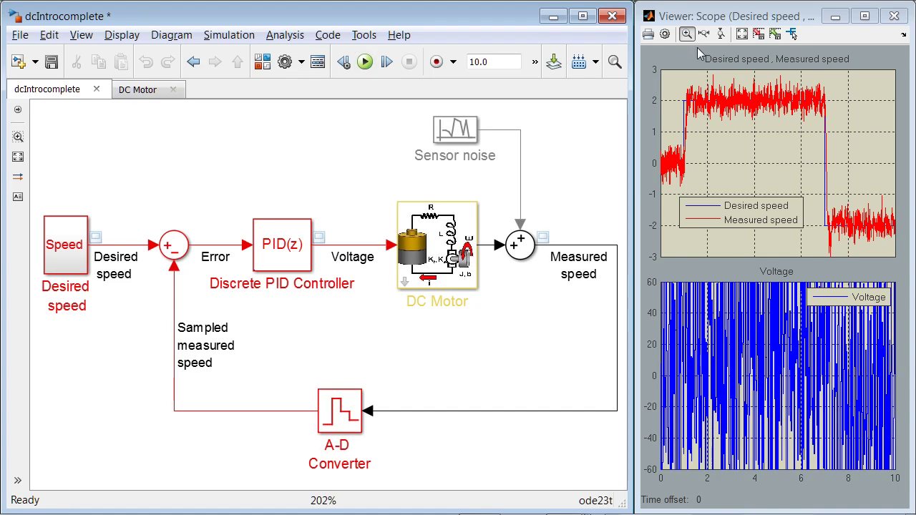
pyautogui.click(741, 36)
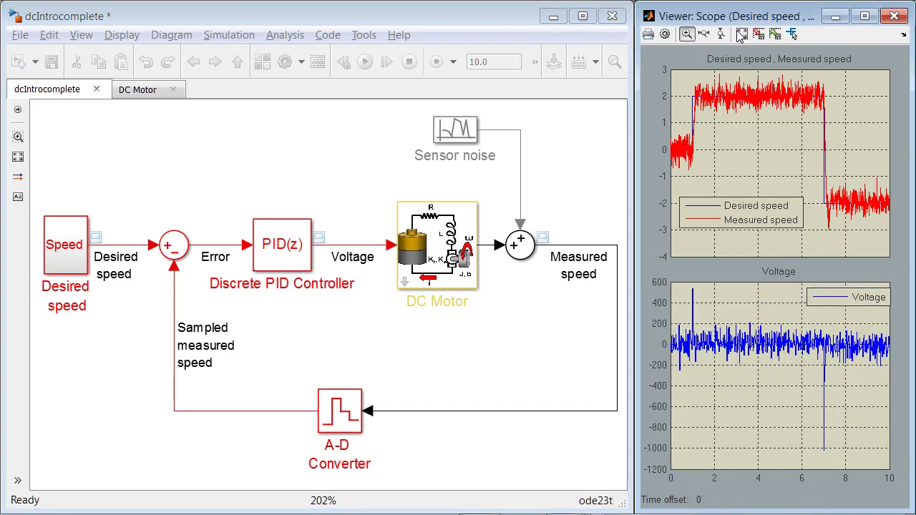